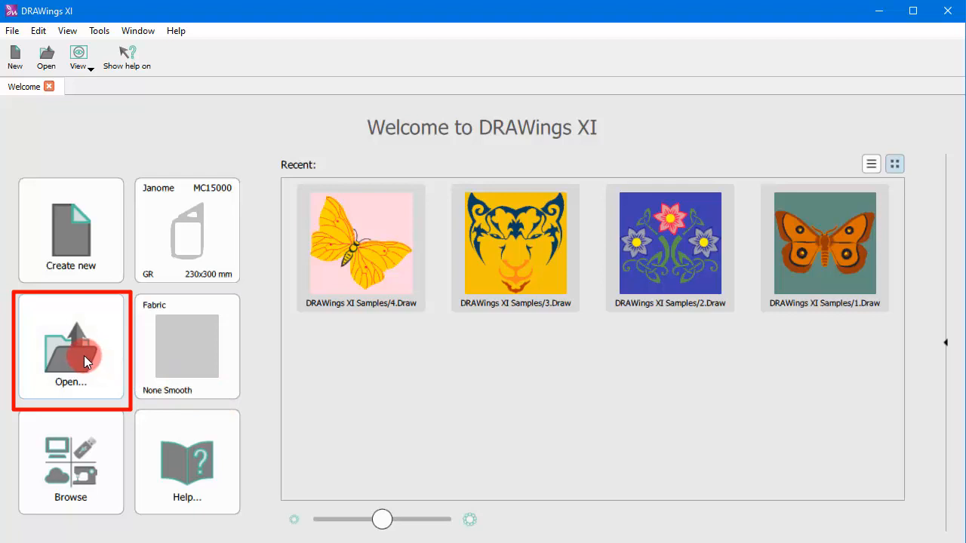
- Open the image Image_7333.jpg from the PaintStitch Samples folder
click(84, 356)
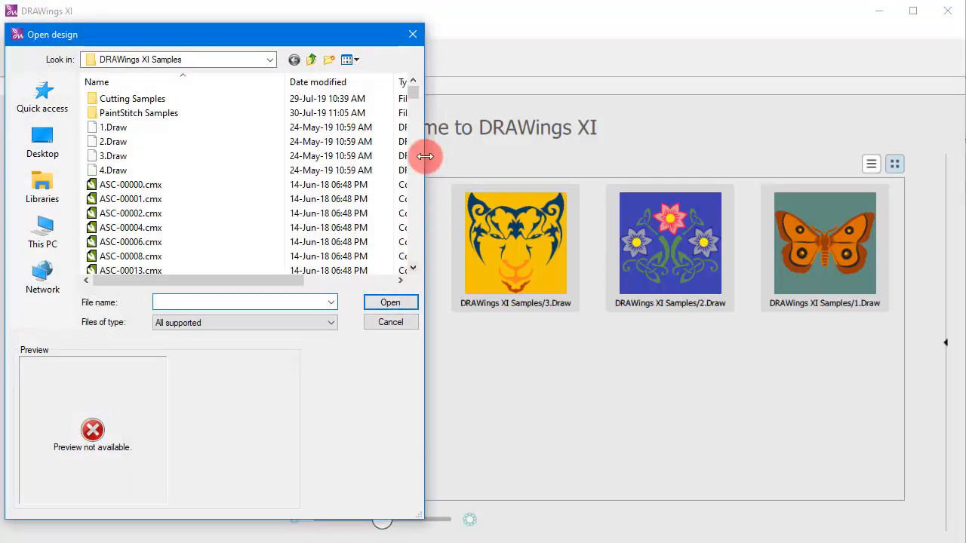
double_click(156, 113)
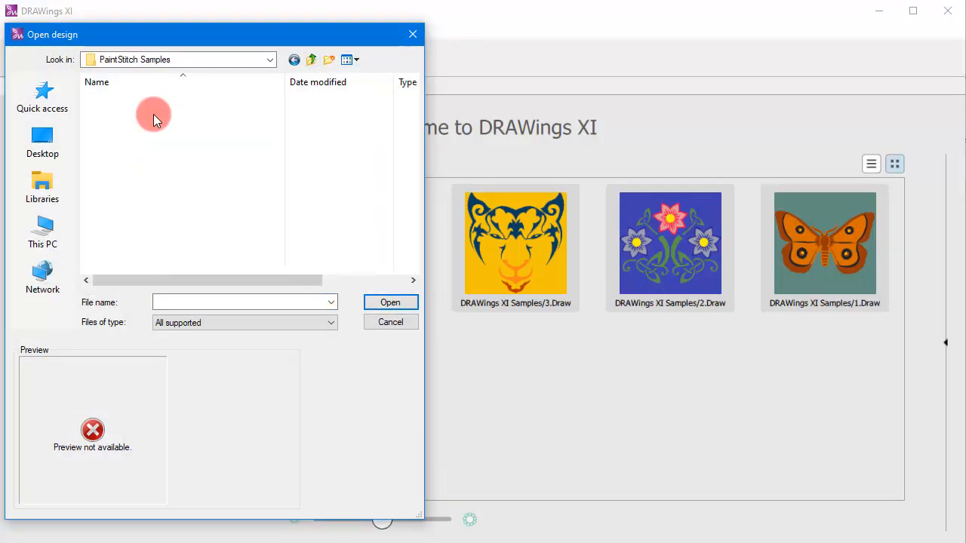
click(135, 151)
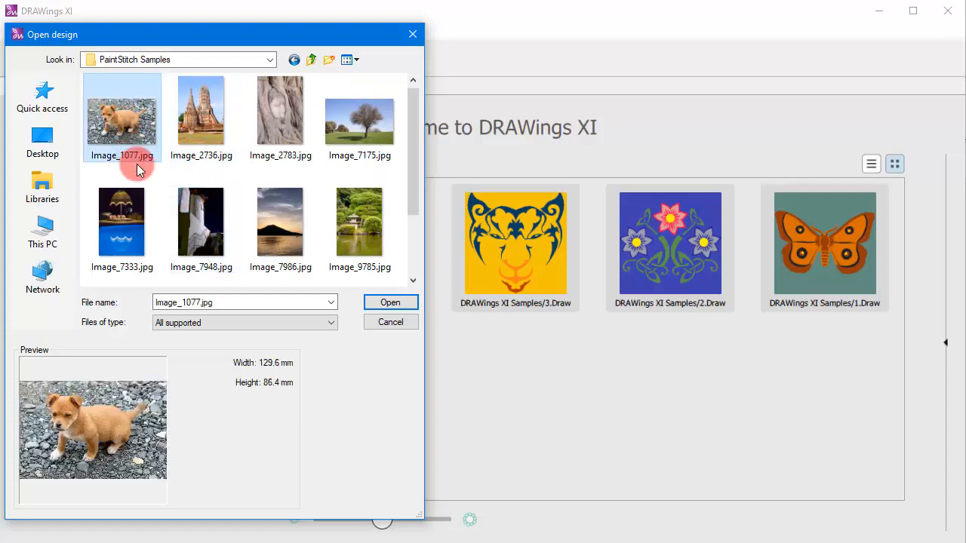
click(127, 248)
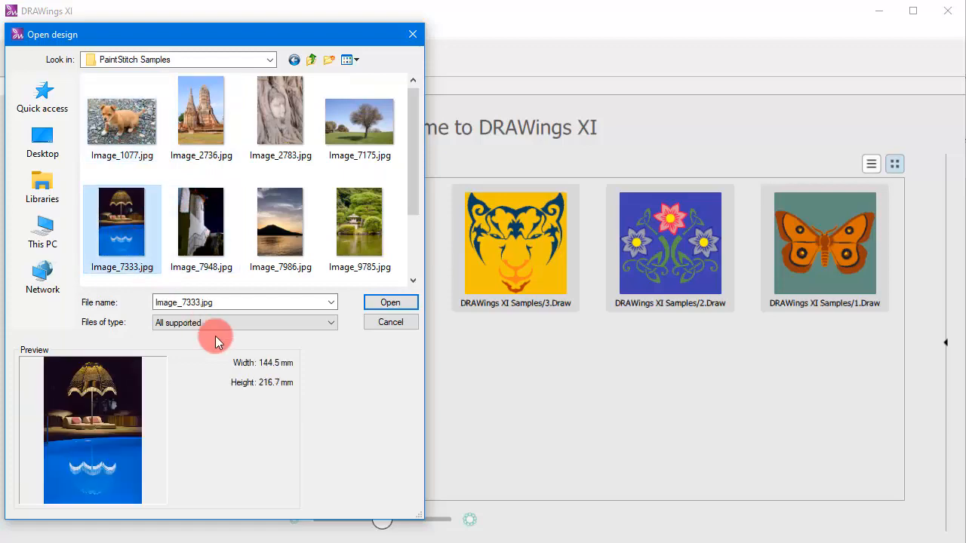
click(391, 305)
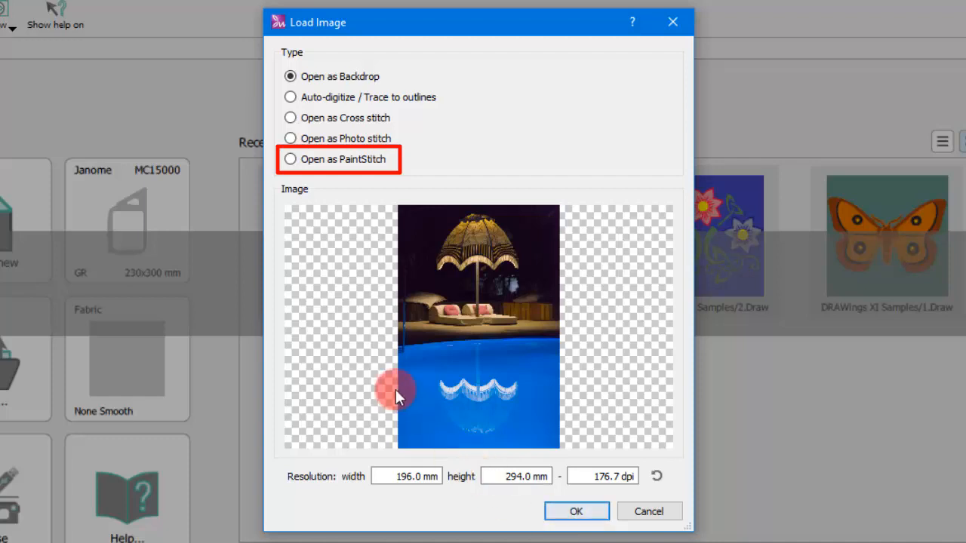
- Load the image as PaintStitch, resetting the resolution and setting its height to 400 mm
click(327, 162)
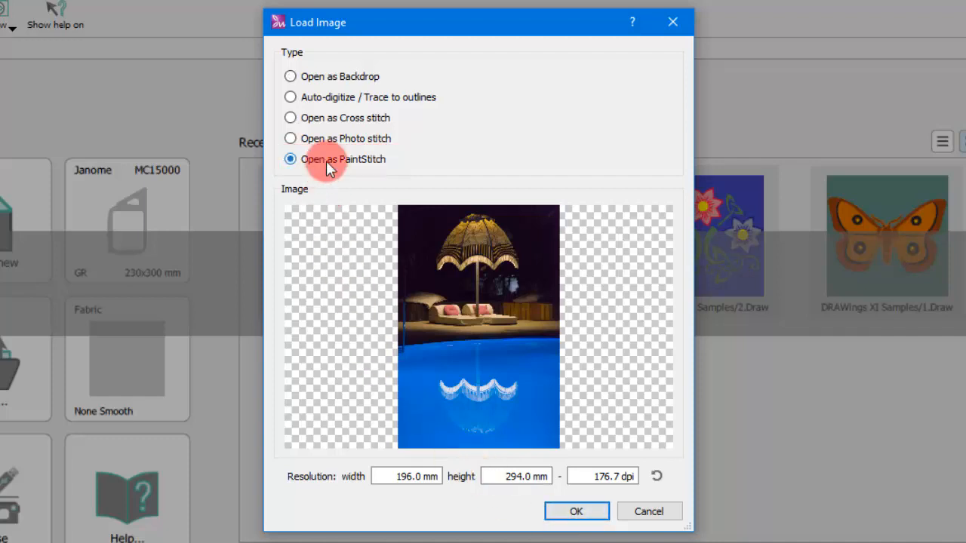
click(657, 478)
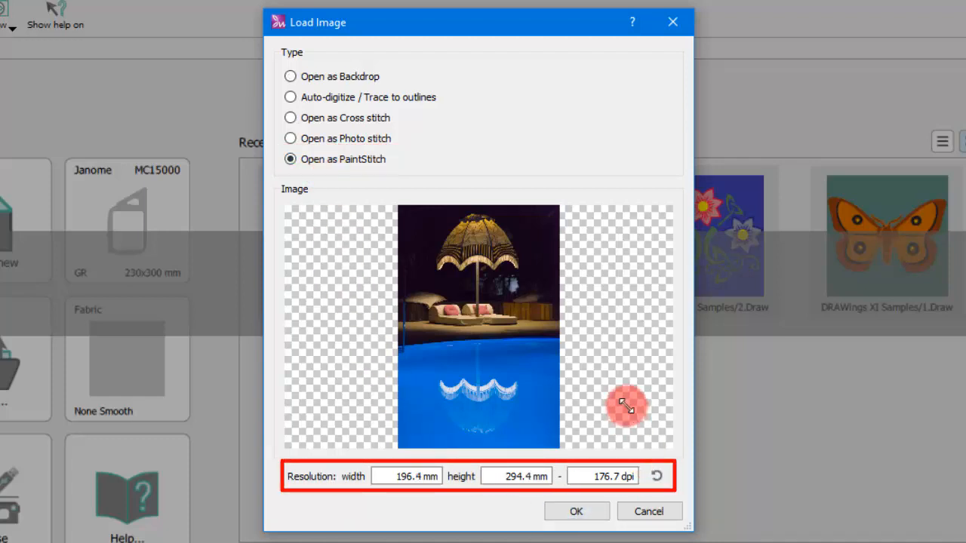
click(497, 479)
drag(513, 480, 548, 485)
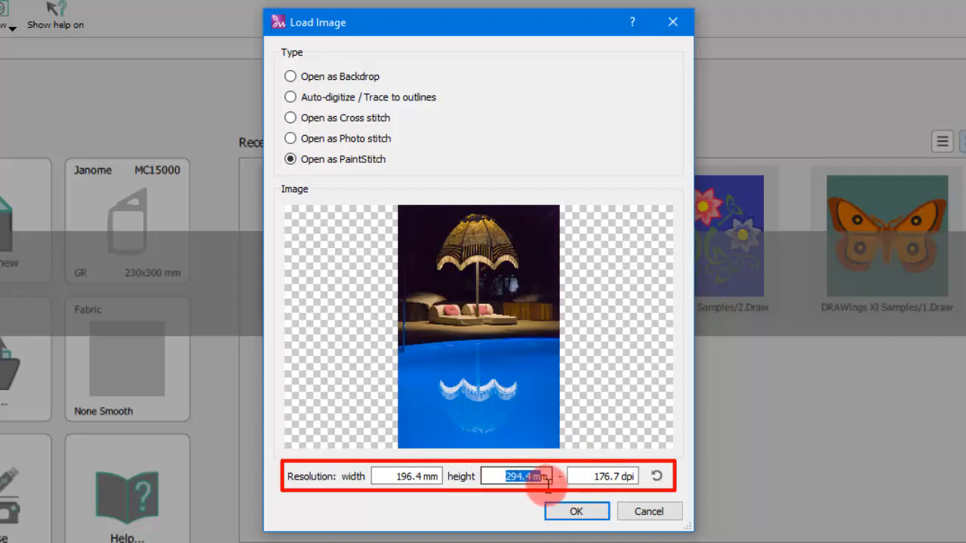
drag(391, 477, 638, 409)
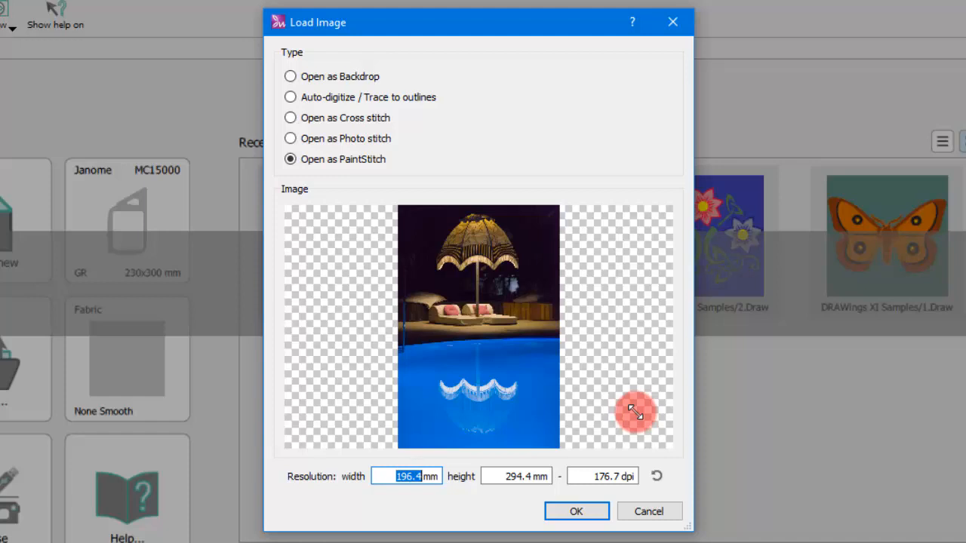
key(Tab)
key(BackSpace)
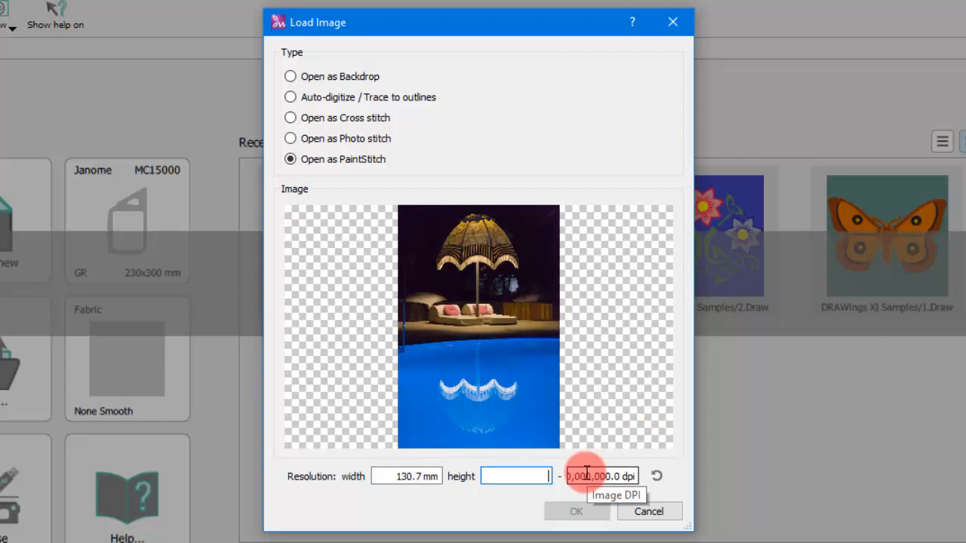
text(400)
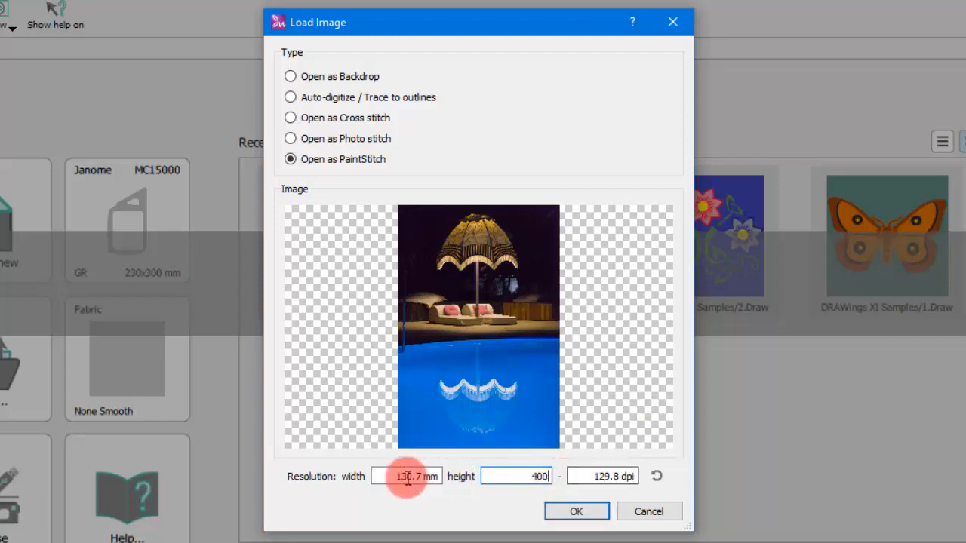
double_click(391, 478)
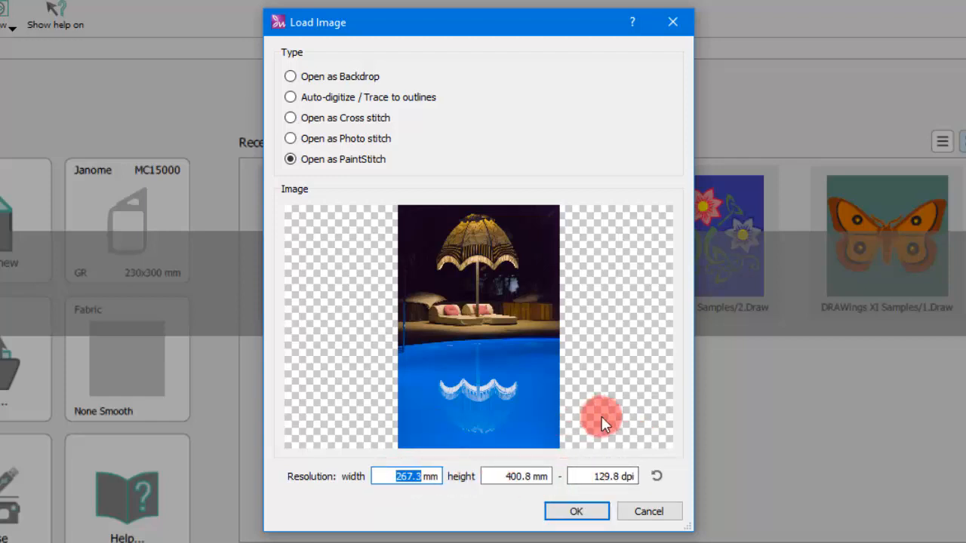
click(520, 477)
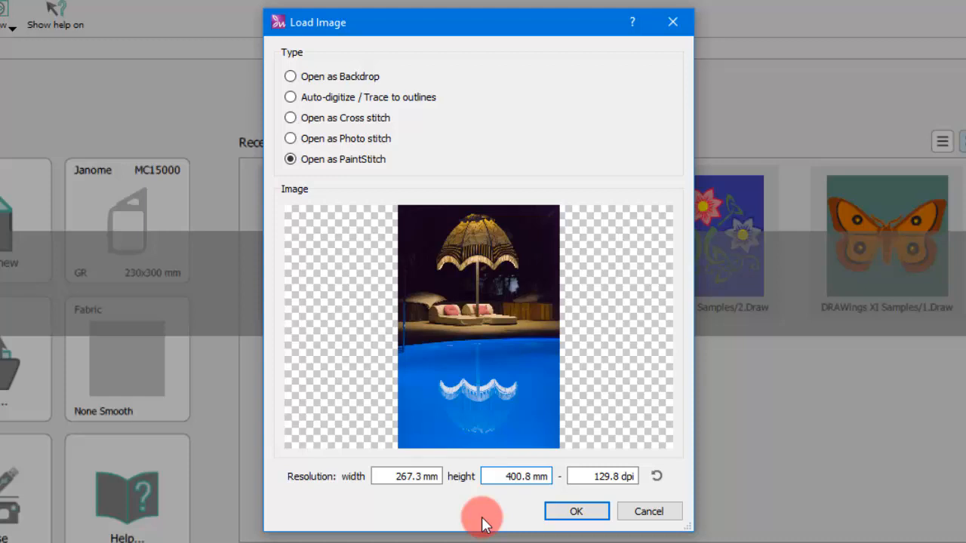
click(575, 513)
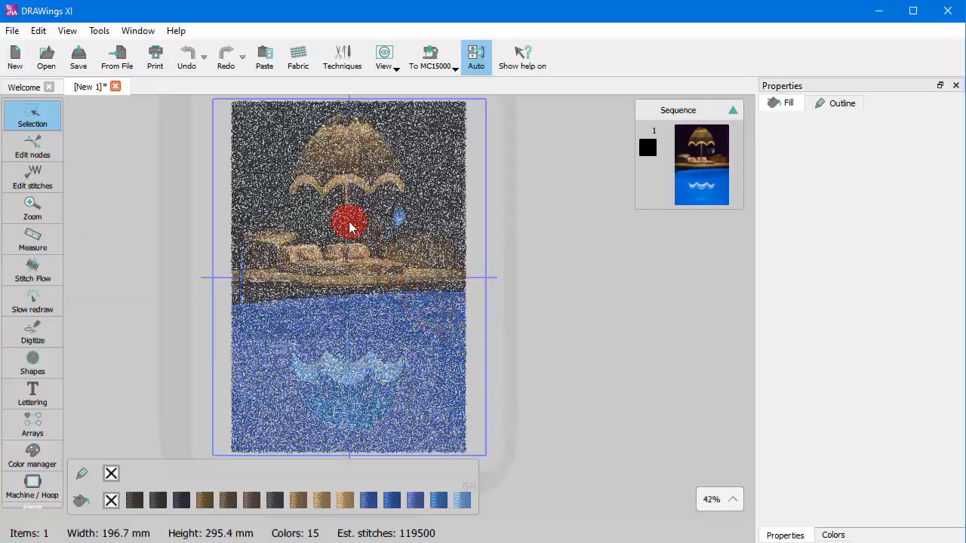
- Select the design and use Stitch Flow to mark a circular subject area around the lounger
scroll(340, 219, up, 5)
scroll(338, 235, down, 6)
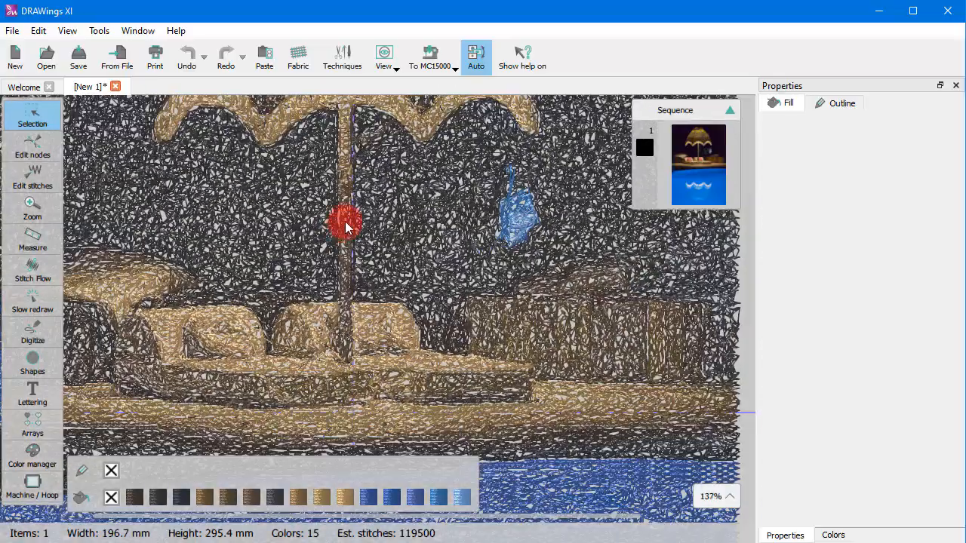
scroll(311, 338, up, 4)
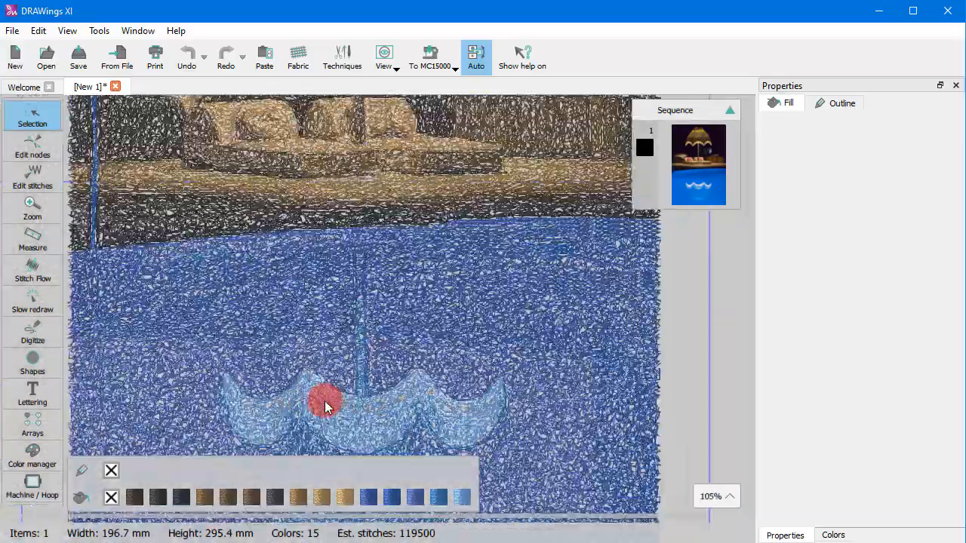
scroll(323, 401, down, 4)
scroll(309, 291, up, 2)
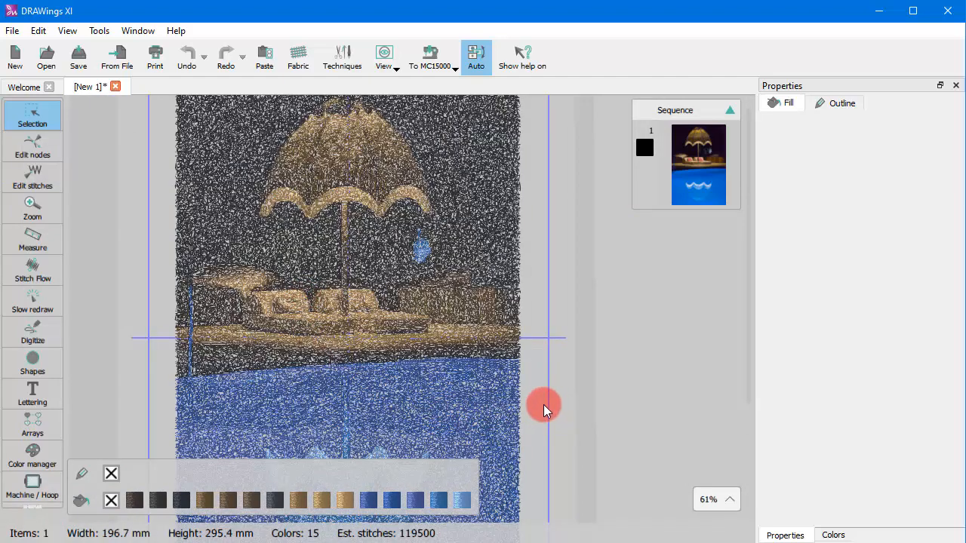
click(462, 281)
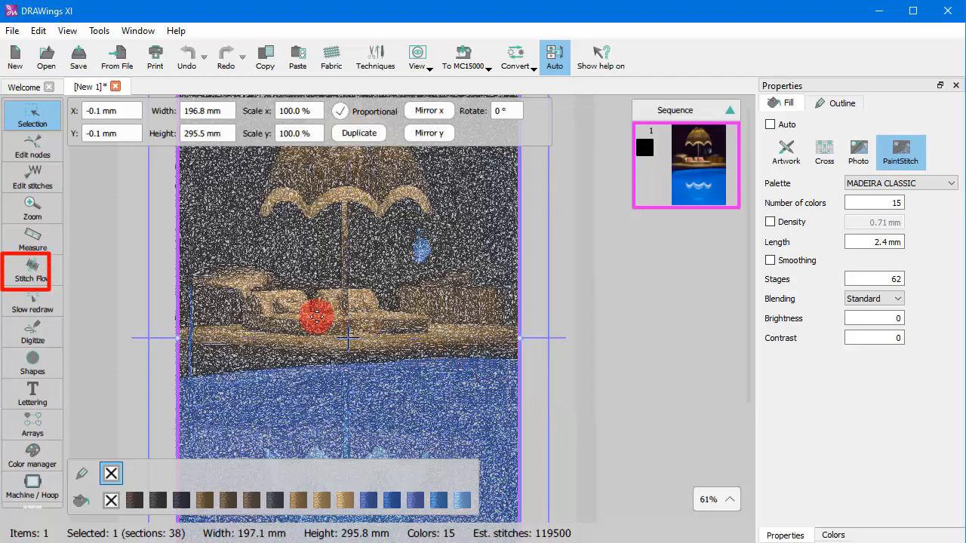
click(34, 275)
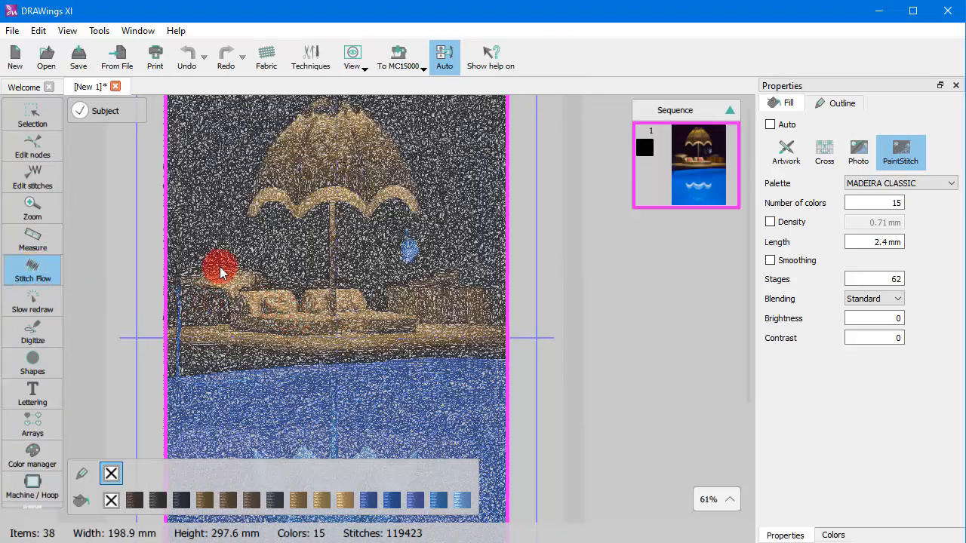
mouse_move(219, 265)
mouse_down()
mouse_move(320, 344)
mouse_move(300, 338)
mouse_move(310, 344)
mouse_up()
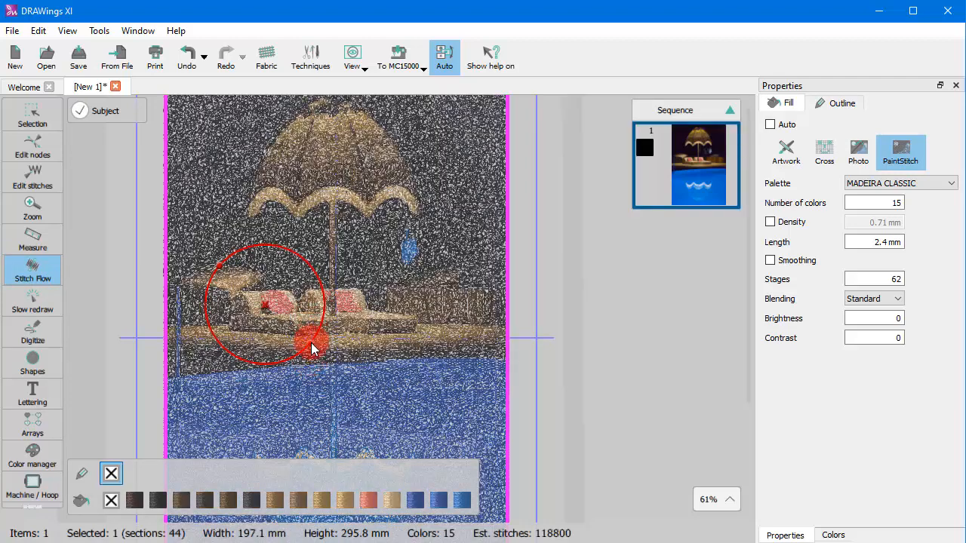
drag(312, 339, 384, 319)
click(350, 344)
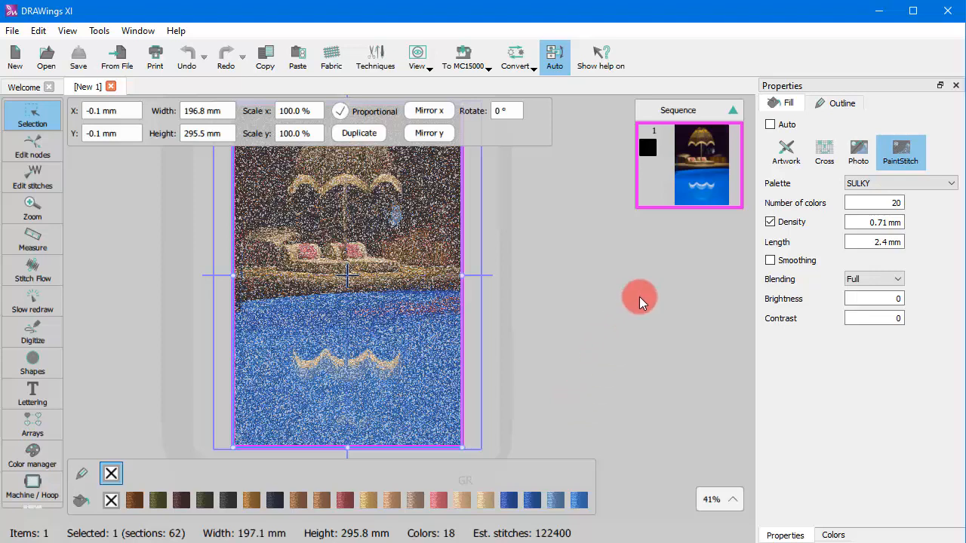
- Change the thread palette to MADEIRA CLASSIC and deselect the design
click(888, 183)
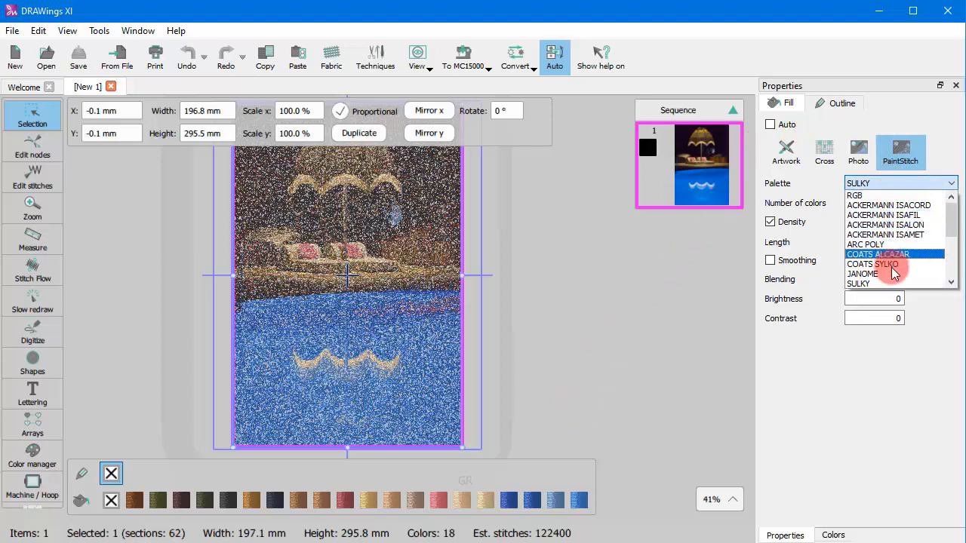
scroll(893, 273, down, 2)
click(885, 366)
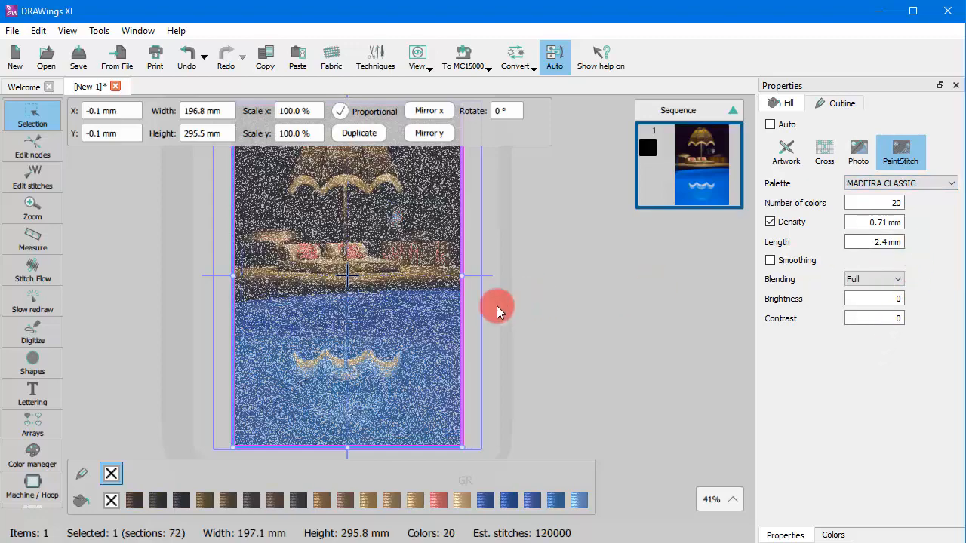
click(508, 319)
- Select the design and set the number of colors to 30
scroll(389, 306, up, 4)
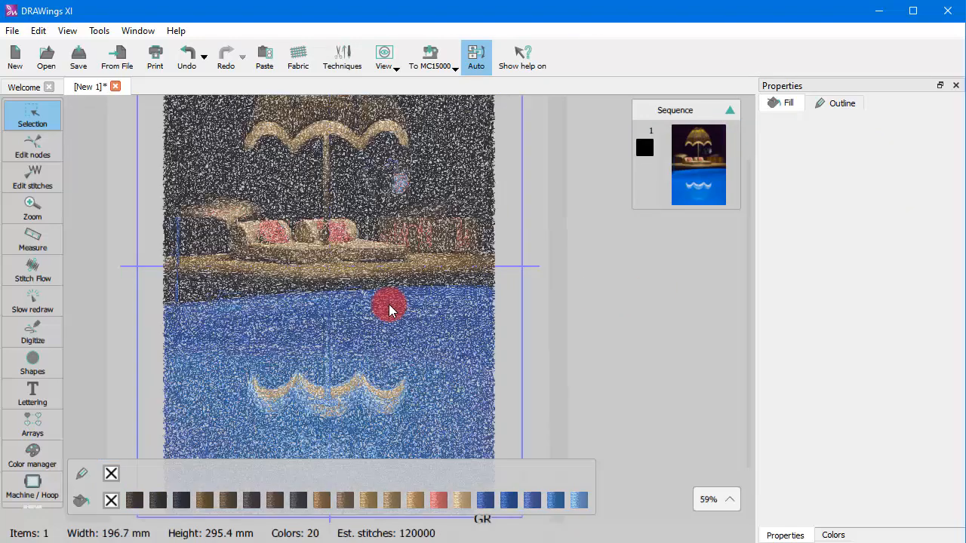
scroll(389, 303, down, 4)
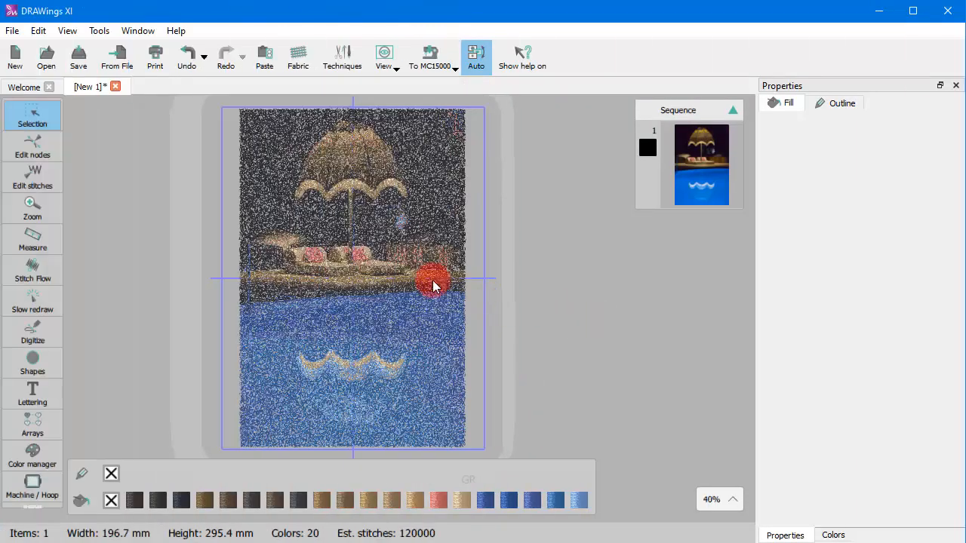
click(432, 281)
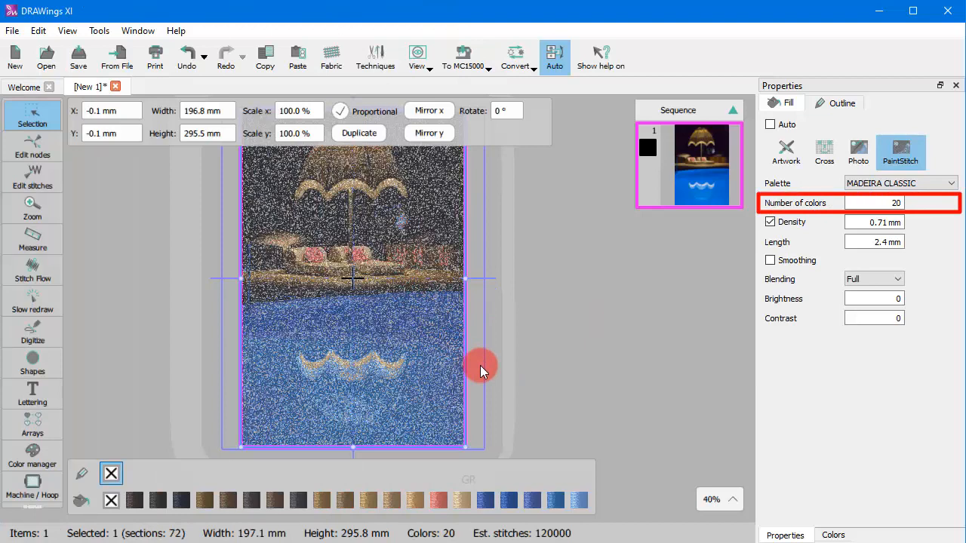
double_click(888, 202)
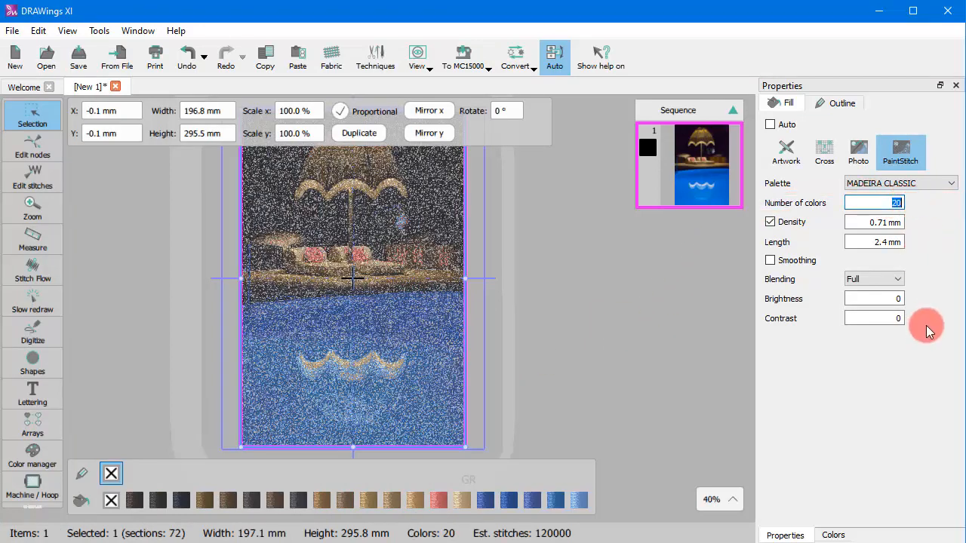
text(30)
key(Return)
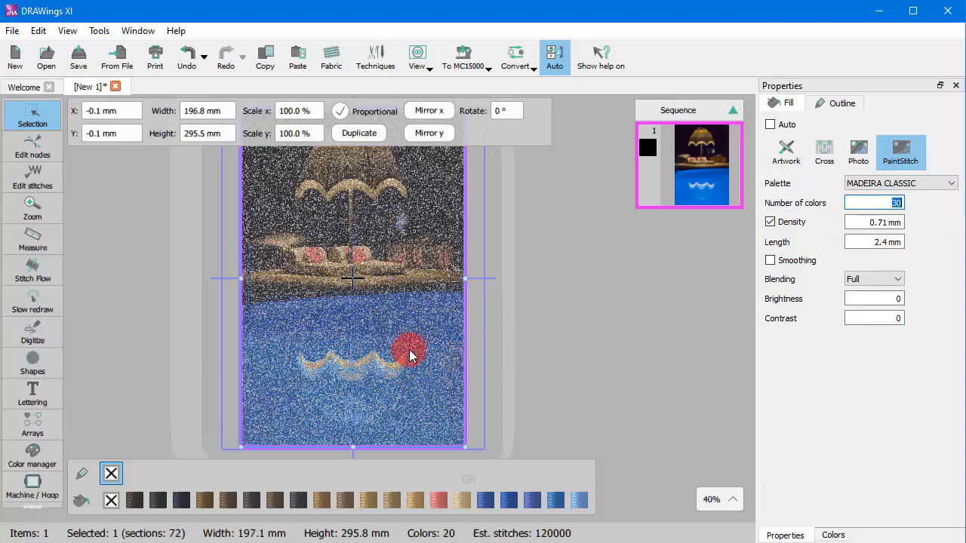
- Set the stitch density to 1.00 mm
scroll(510, 326, up, 2)
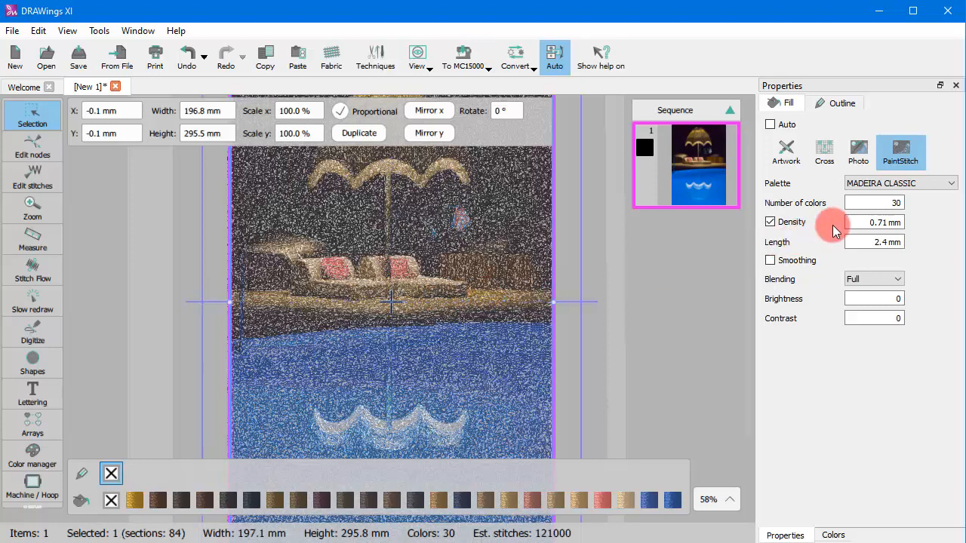
double_click(863, 224)
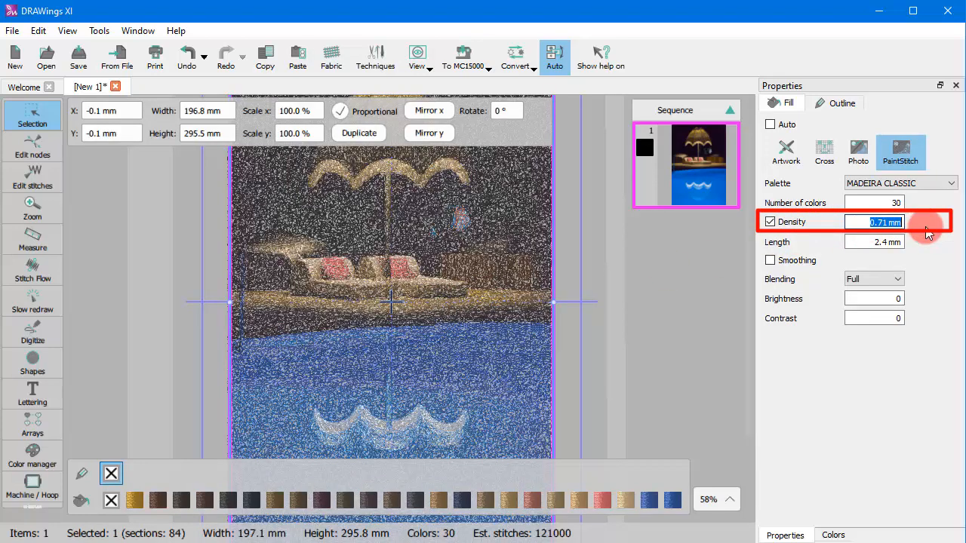
text(1)
key(Return)
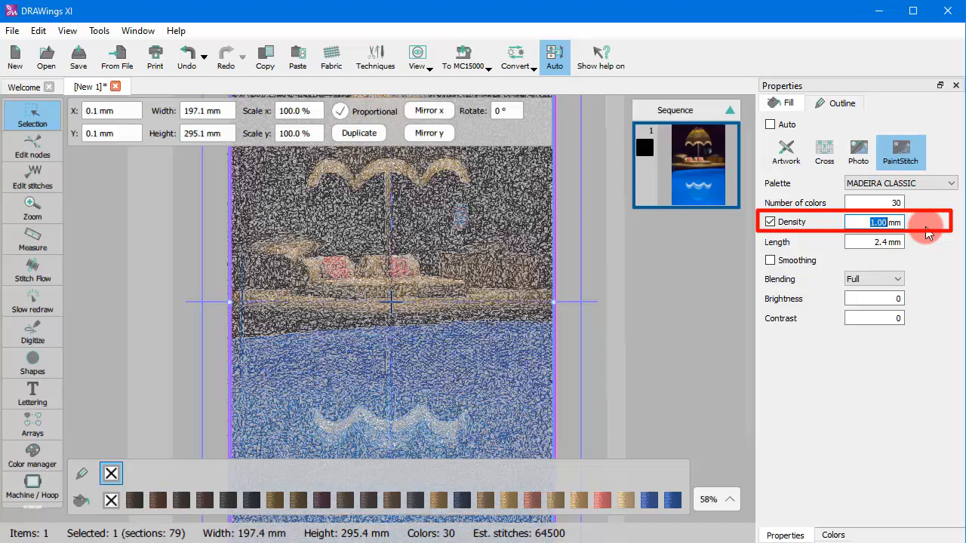
- Set the stitch density to 0.50 mm
text(0,5)
key(Return)
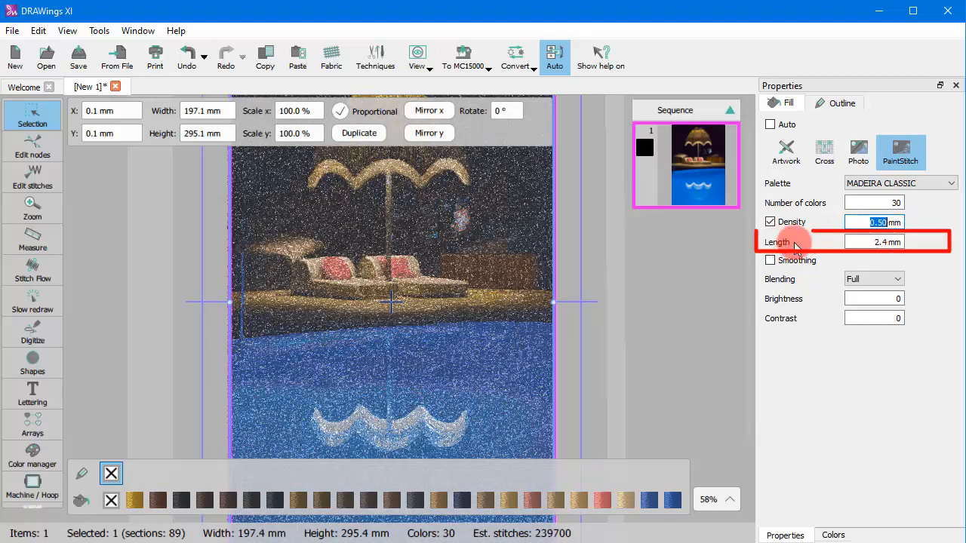
- Set the stitch length to 3.0 mm
click(868, 242)
text(3)
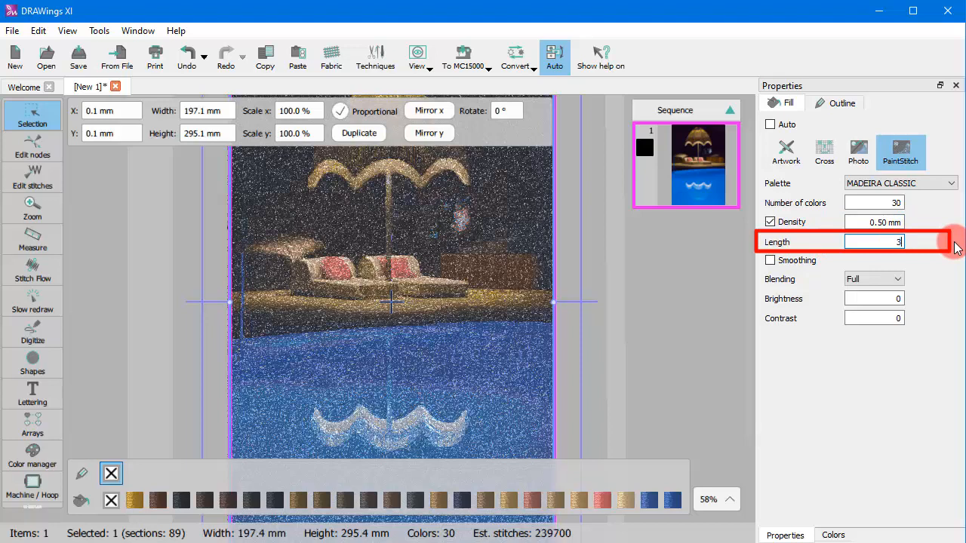
key(Return)
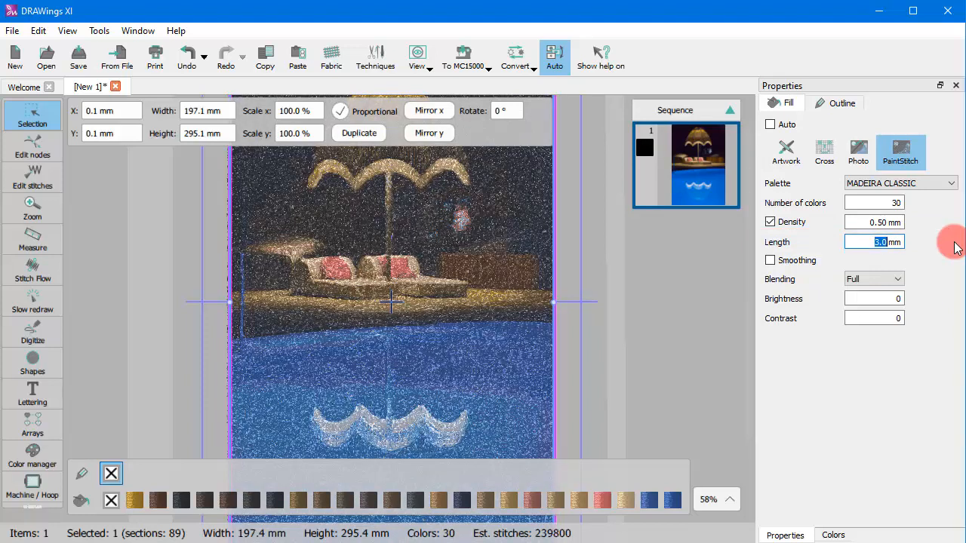
- Set the stitch length to 2.0 mm and enable Smoothing
text(2)
key(Return)
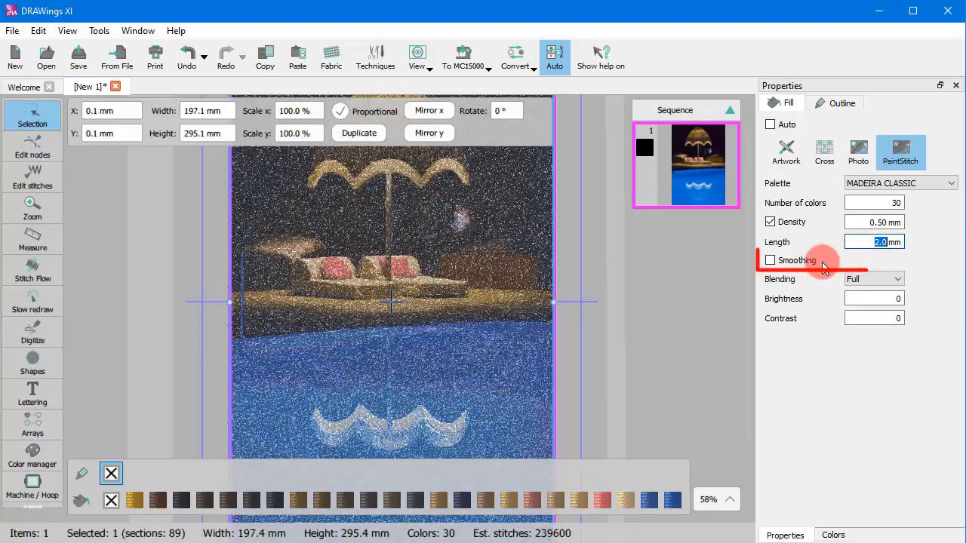
click(771, 260)
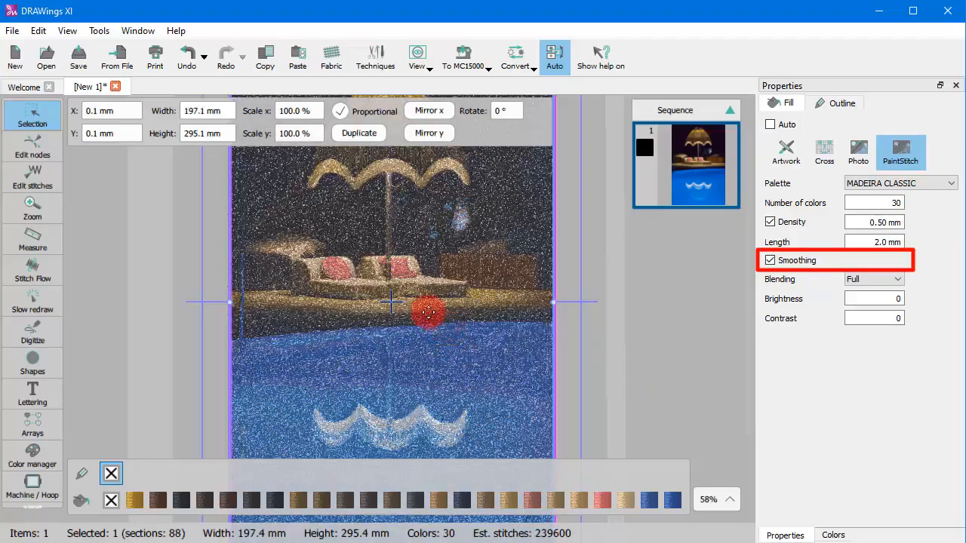
- Set the PaintStitch blending to Standard
scroll(378, 298, up, 5)
scroll(376, 300, down, 5)
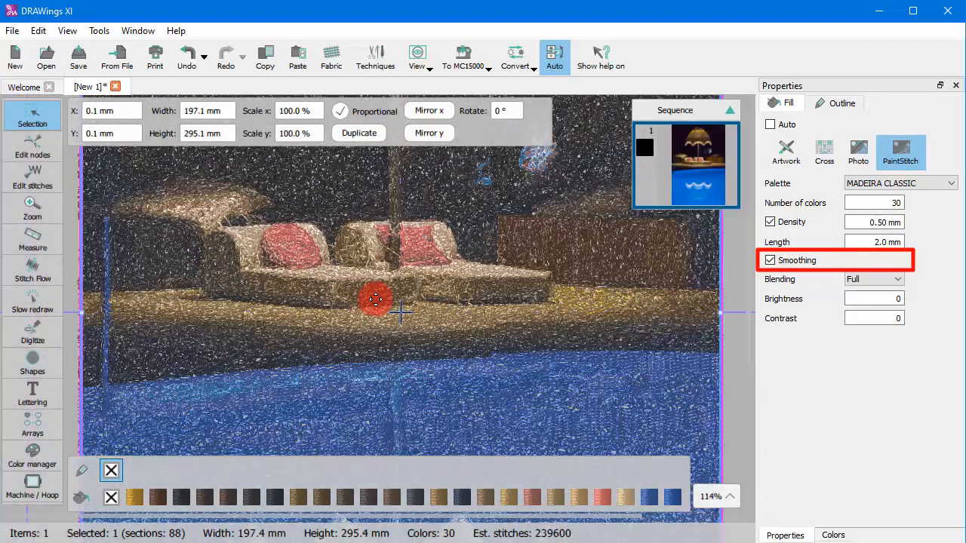
scroll(376, 299, down, 1)
scroll(374, 299, up, 2)
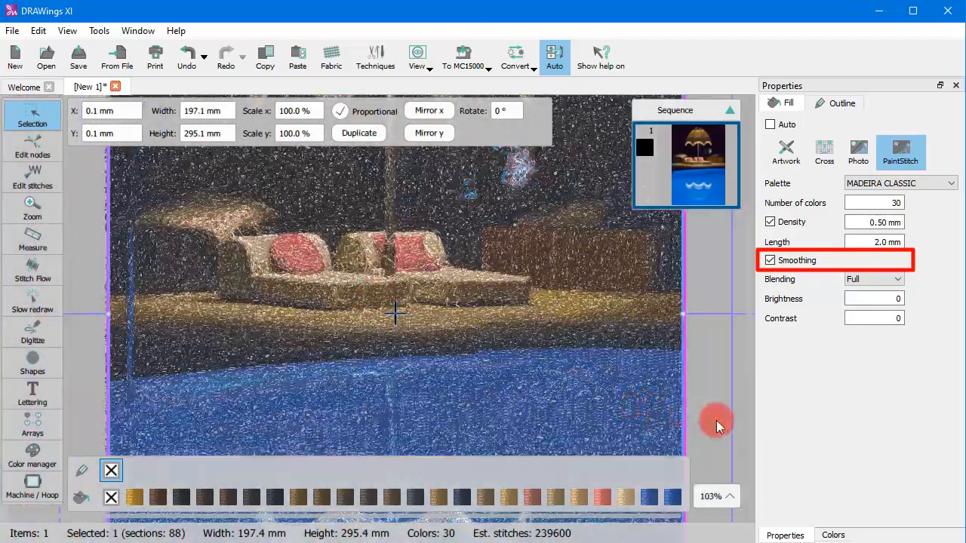
click(861, 282)
click(872, 284)
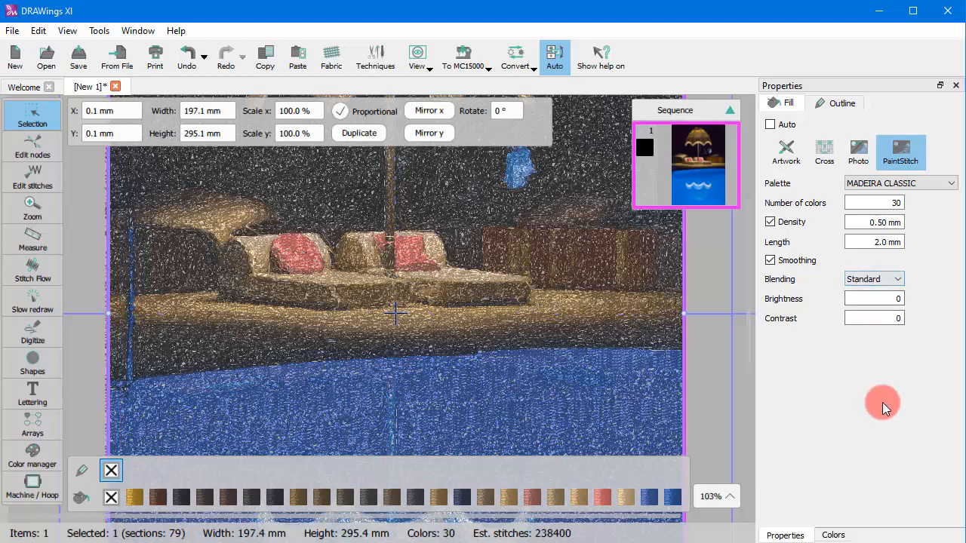
- Set the blending to None
click(899, 281)
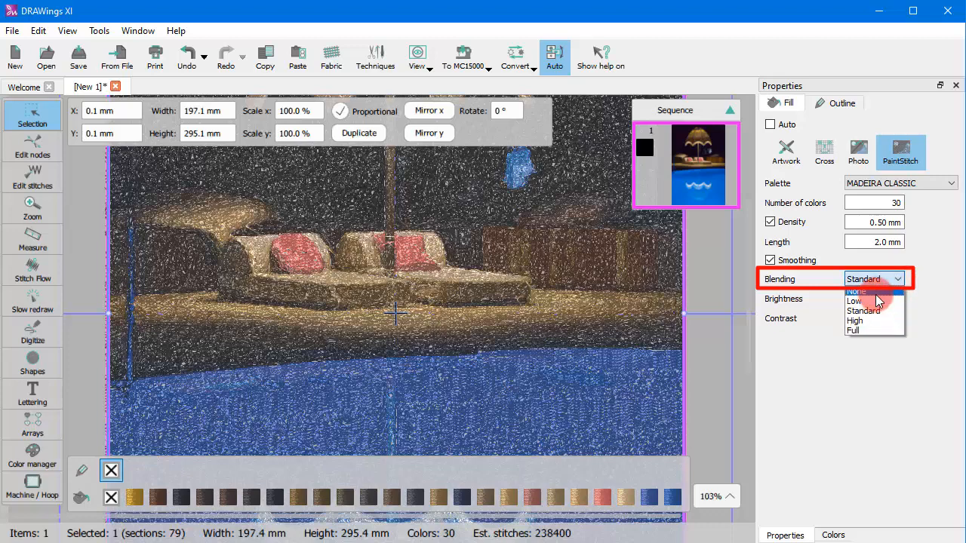
click(744, 352)
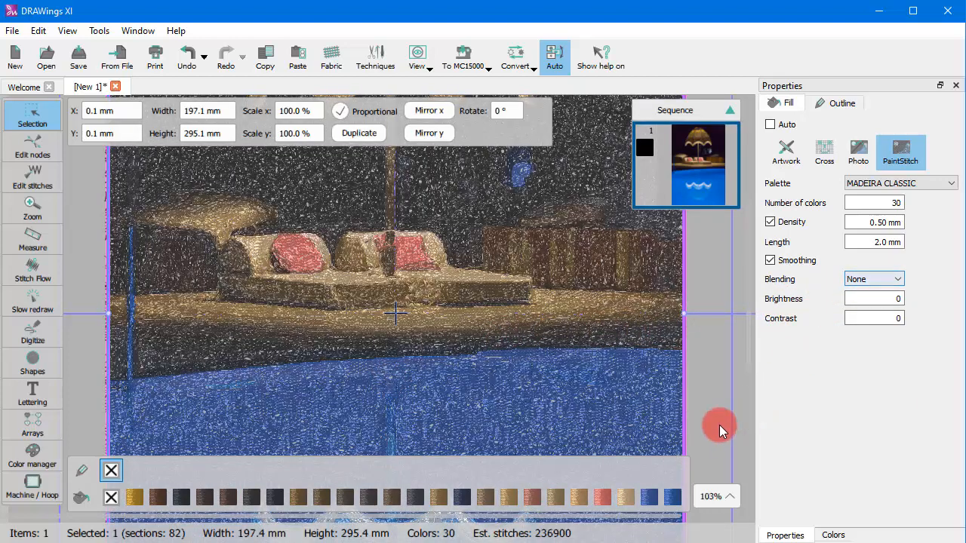
- Set the blending to Low
scroll(477, 373, up, 5)
scroll(477, 373, up, 5)
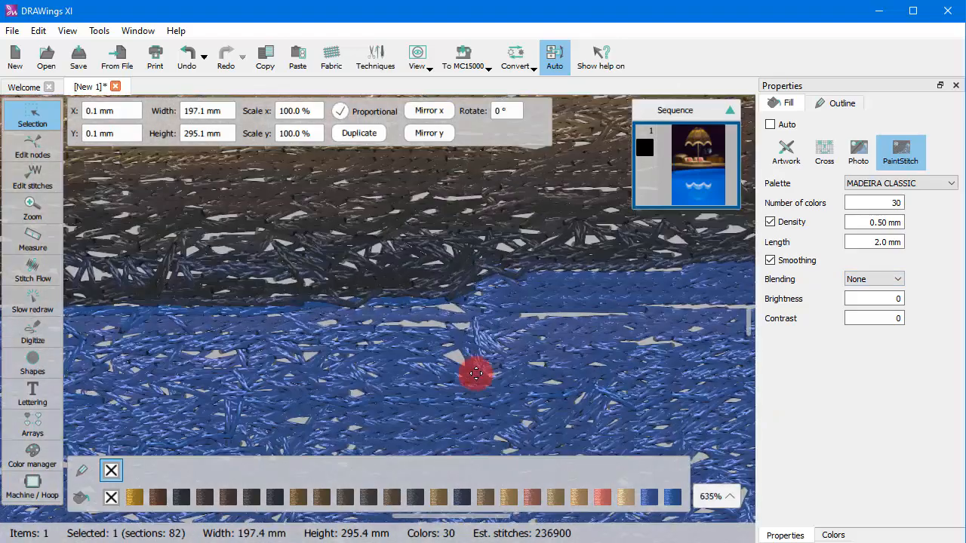
scroll(467, 368, down, 2)
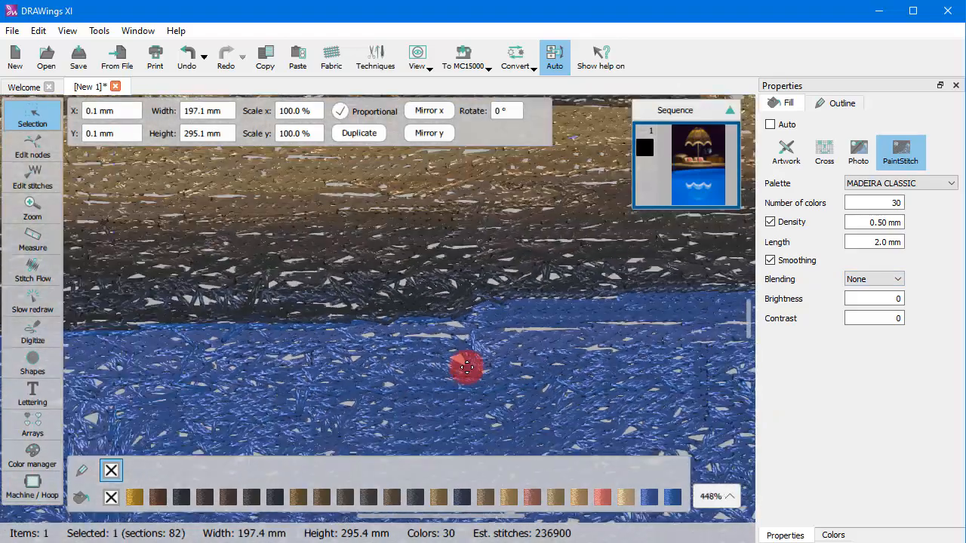
click(876, 282)
click(870, 302)
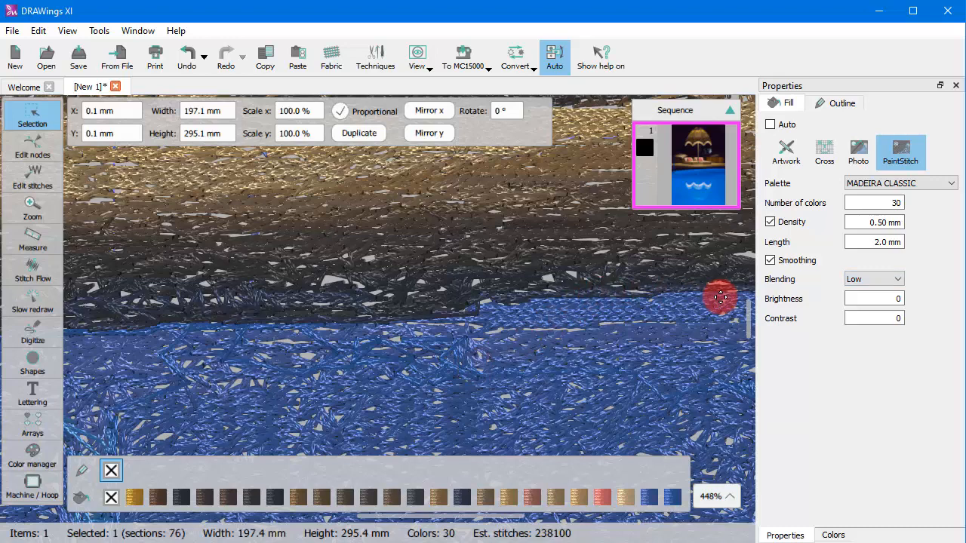
- Set the blending to High
click(858, 278)
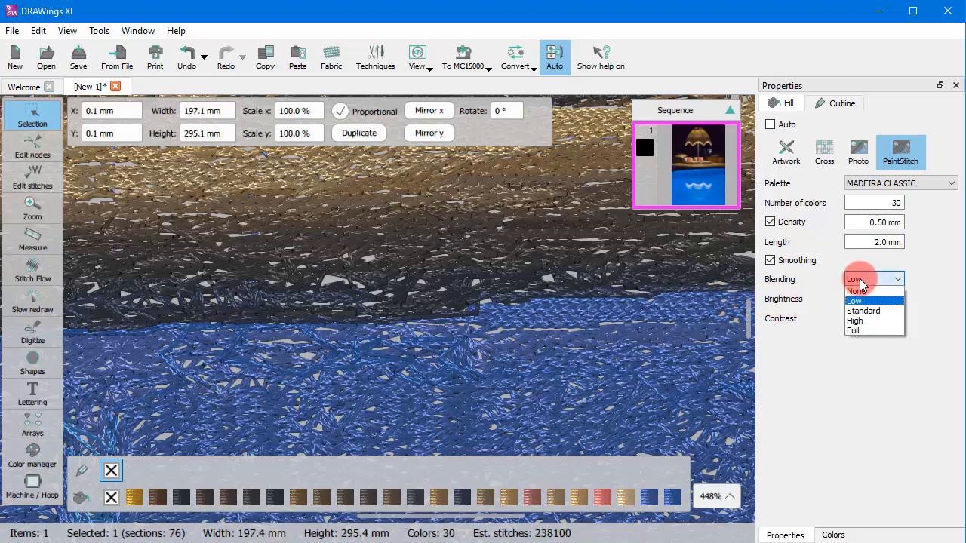
click(859, 322)
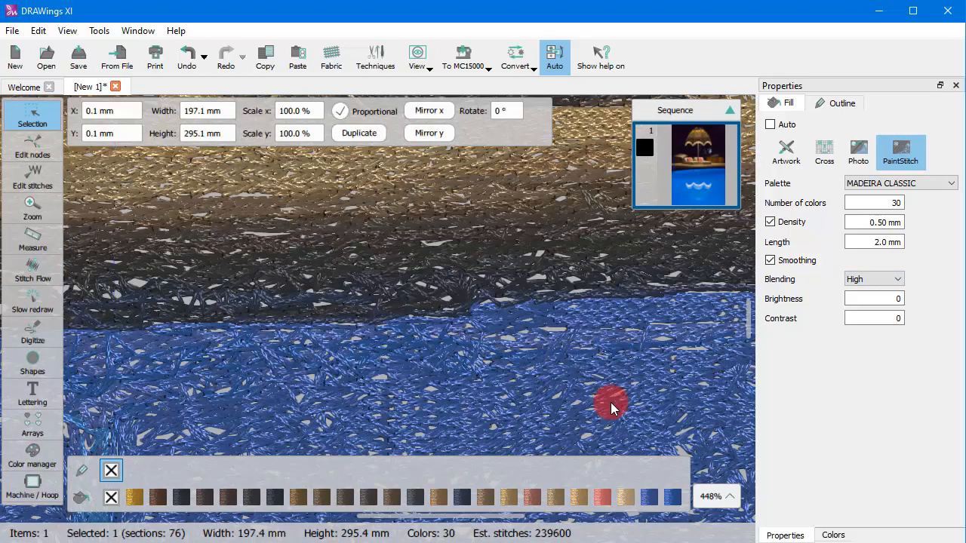
- Set the blending back to Full
click(899, 279)
click(870, 326)
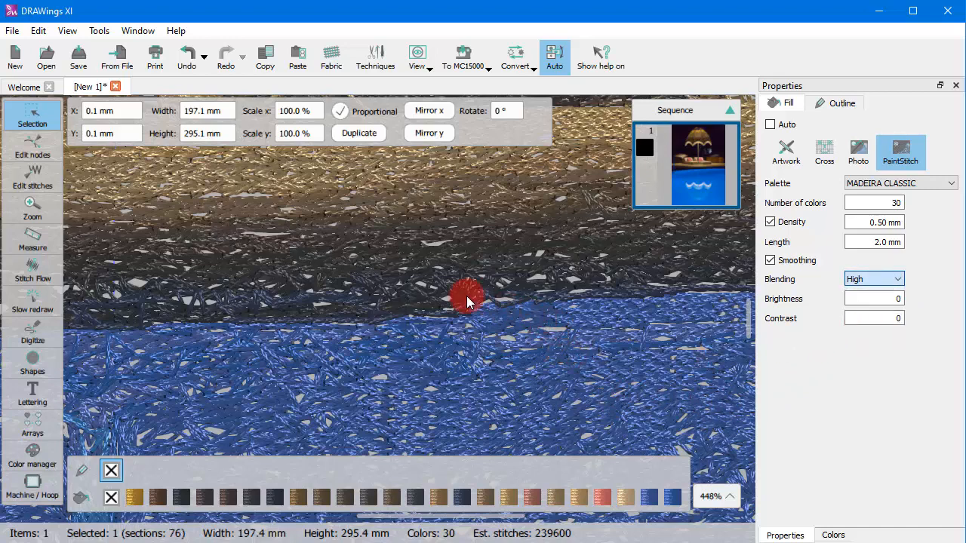
- Set the brightness to 30
scroll(463, 293, down, 4)
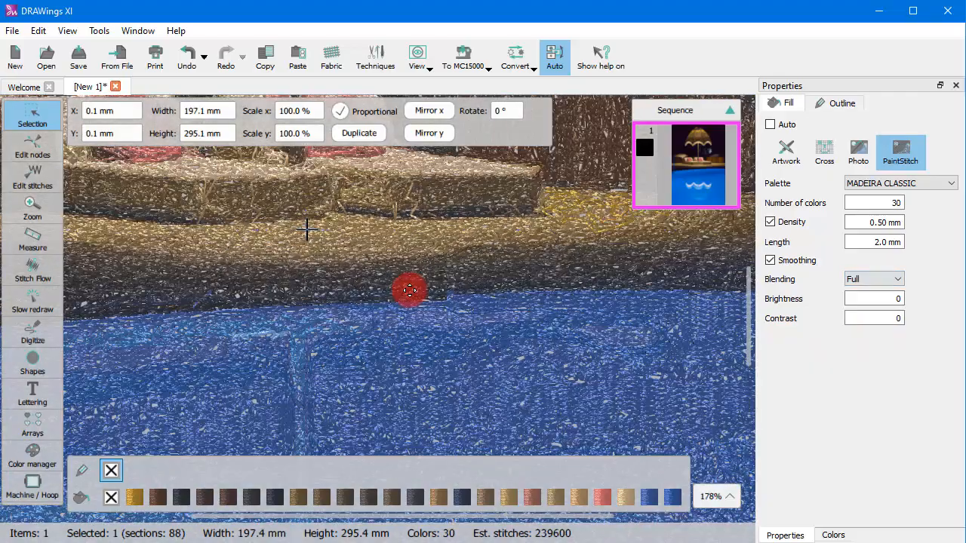
scroll(409, 291, down, 4)
scroll(377, 238, up, 1)
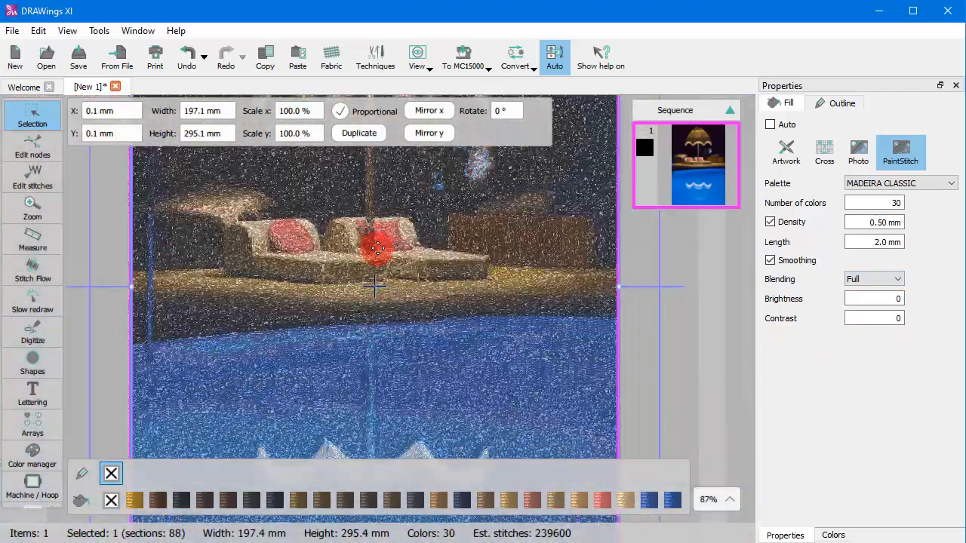
scroll(378, 249, down, 2)
scroll(374, 242, down, 1)
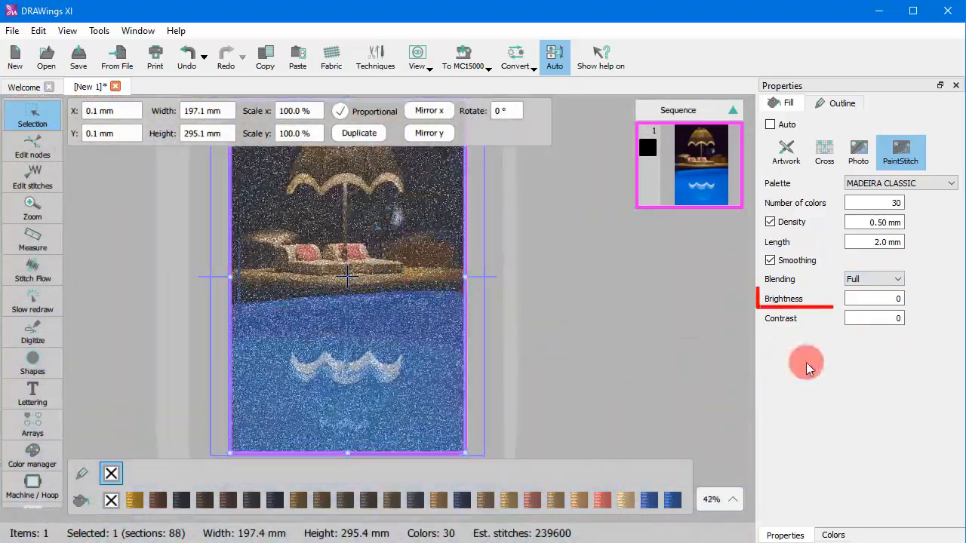
double_click(895, 299)
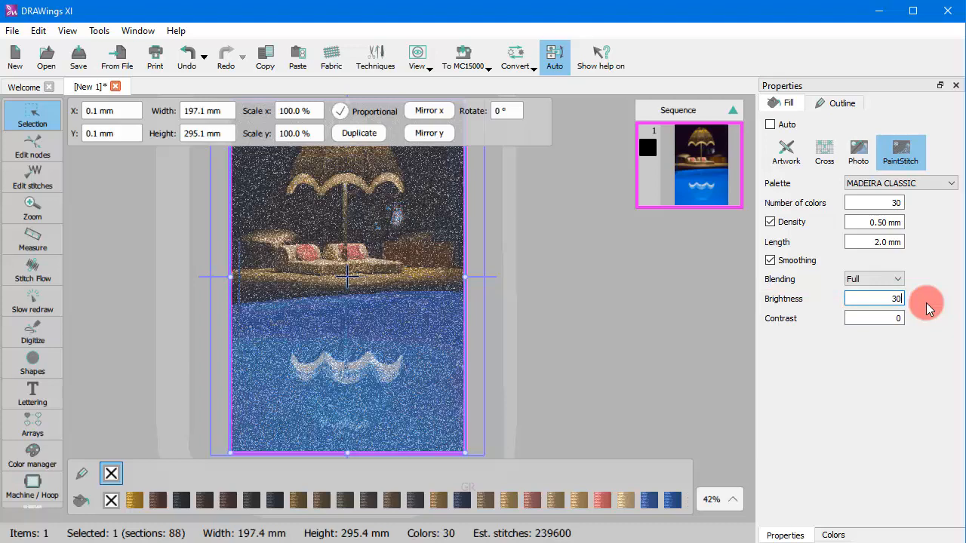
key(Return)
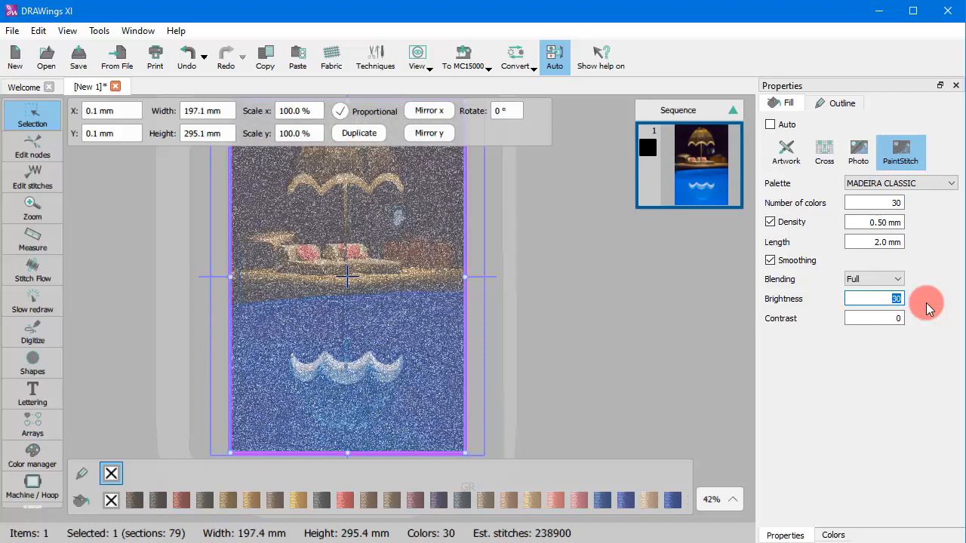
- Set the brightness to -30
text(-30)
key(Return)
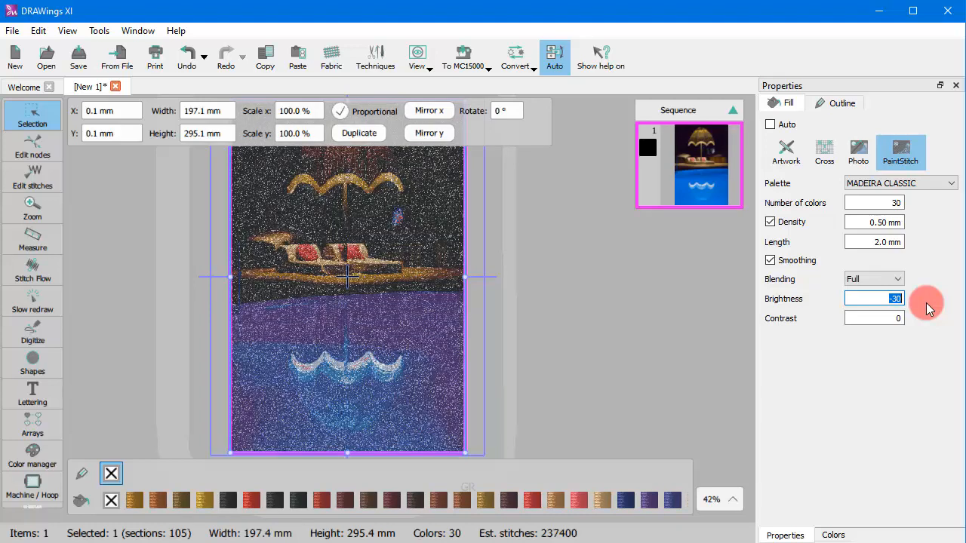
- Reset the brightness to 0
text(0)
key(Return)
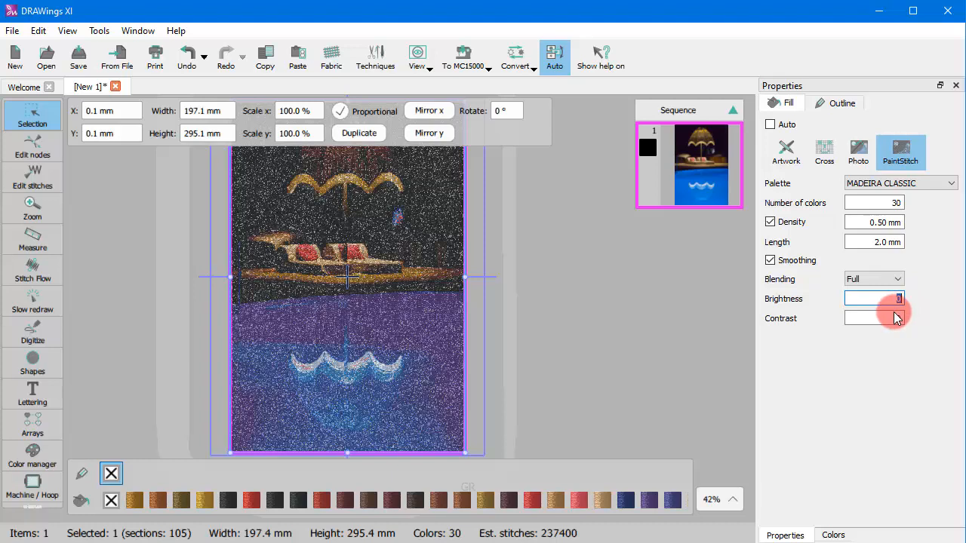
- Set the contrast to 30
key(Tab)
text(30)
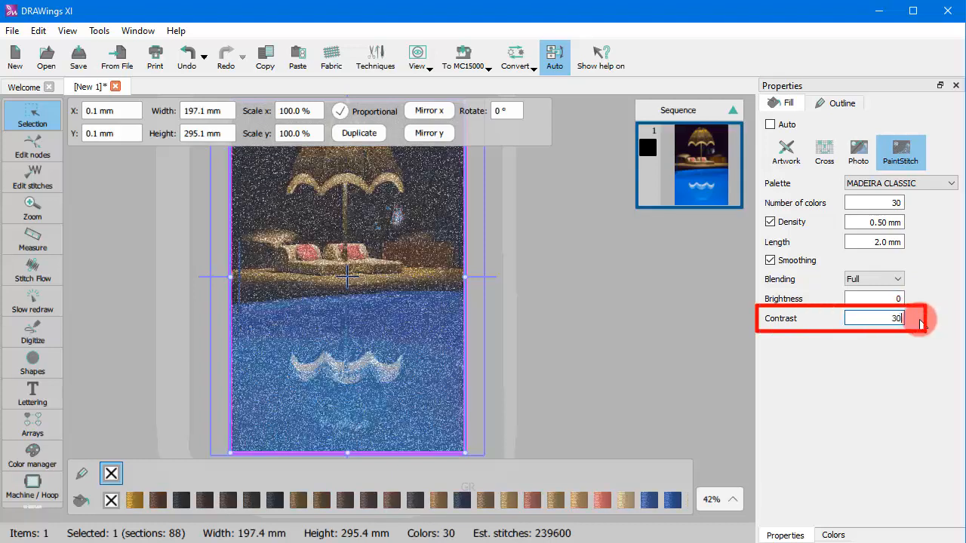
key(Return)
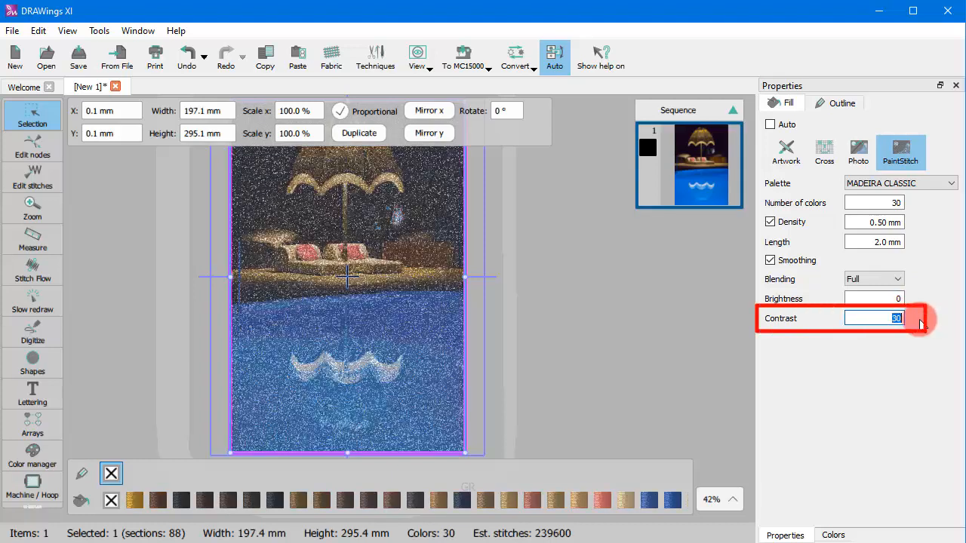